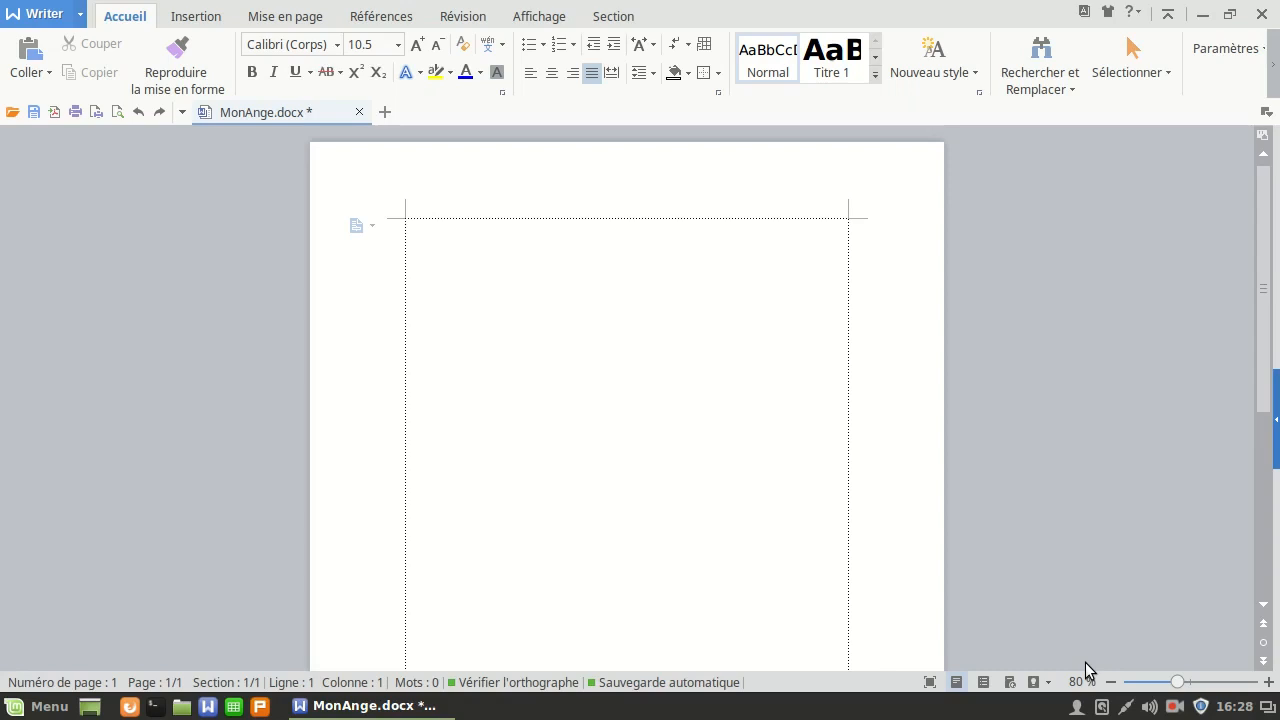
- Enter the title "Mon Ange", leave a blank line, write "Le jour se lève" and paste the rest of the poem
type("Mon Ange")
key("Return")
key("Return")
type("Le jour se lève")
key("ctrl+v")
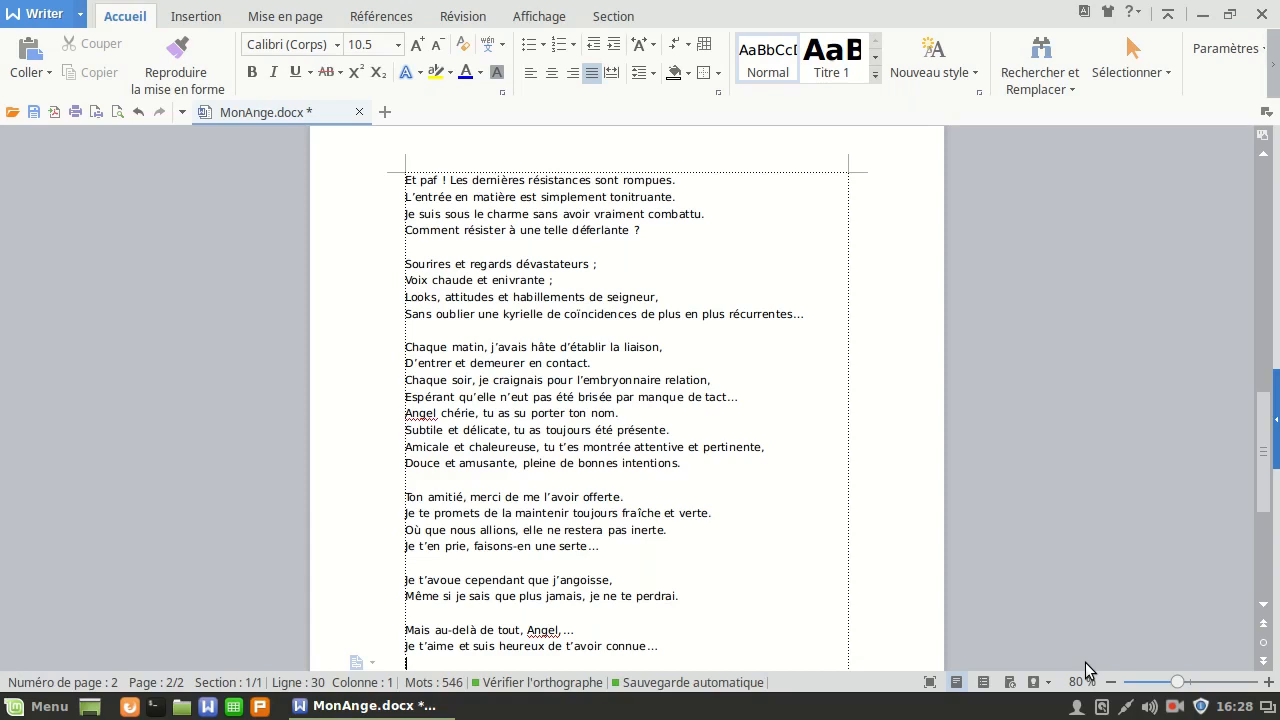
- Try to shift the title "Mon Ange" toward the middle of its line by inserting spaces in front of it
scroll(715, 521, "up", 2)
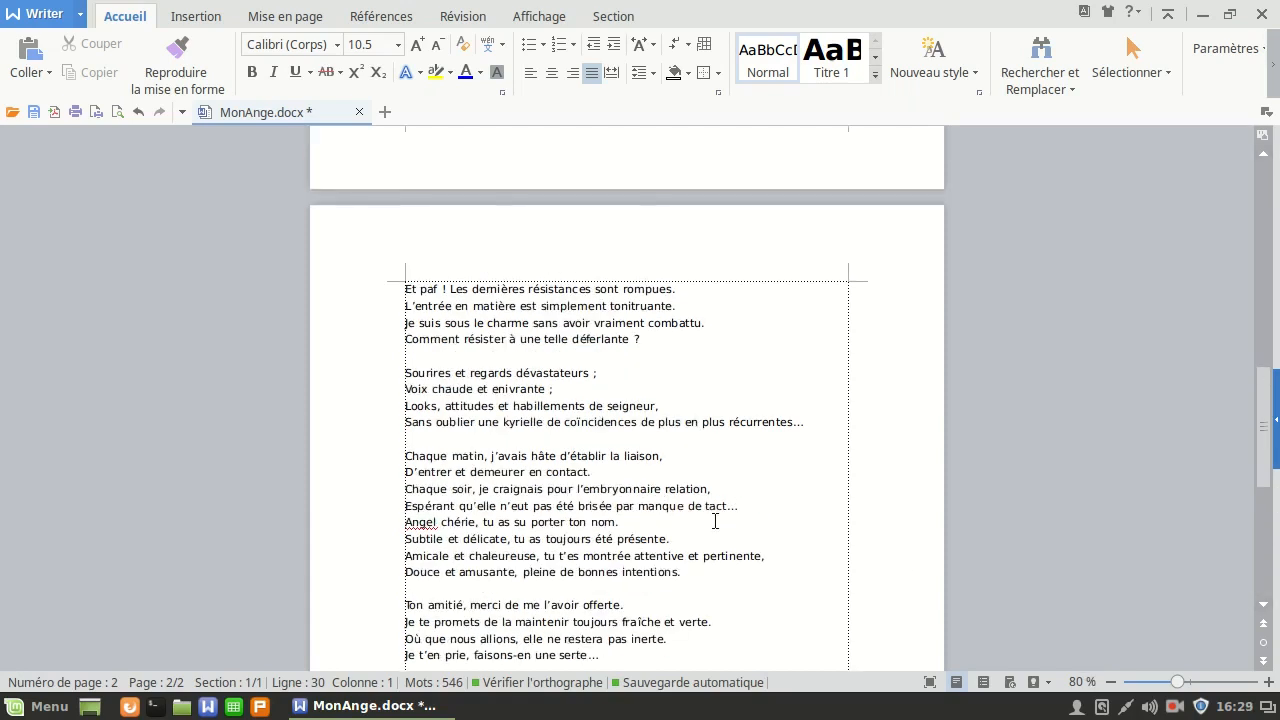
scroll(715, 521, "up", 14)
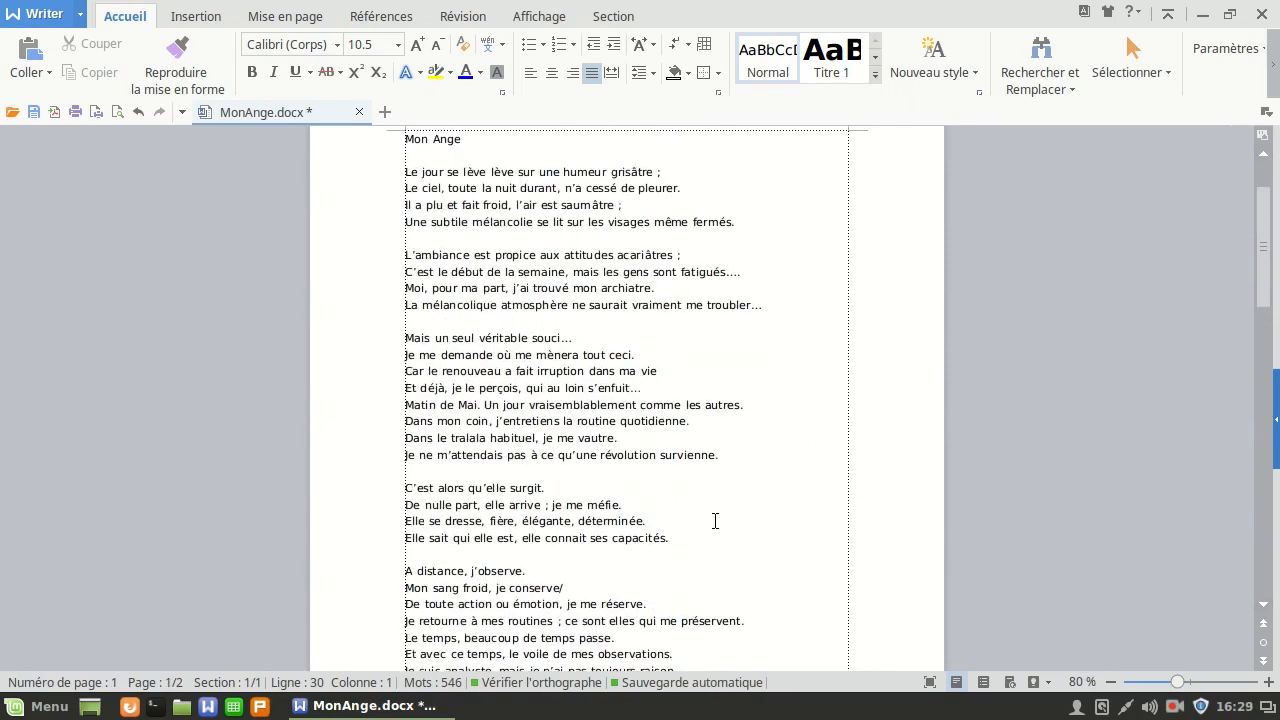
scroll(715, 521, "up", 2)
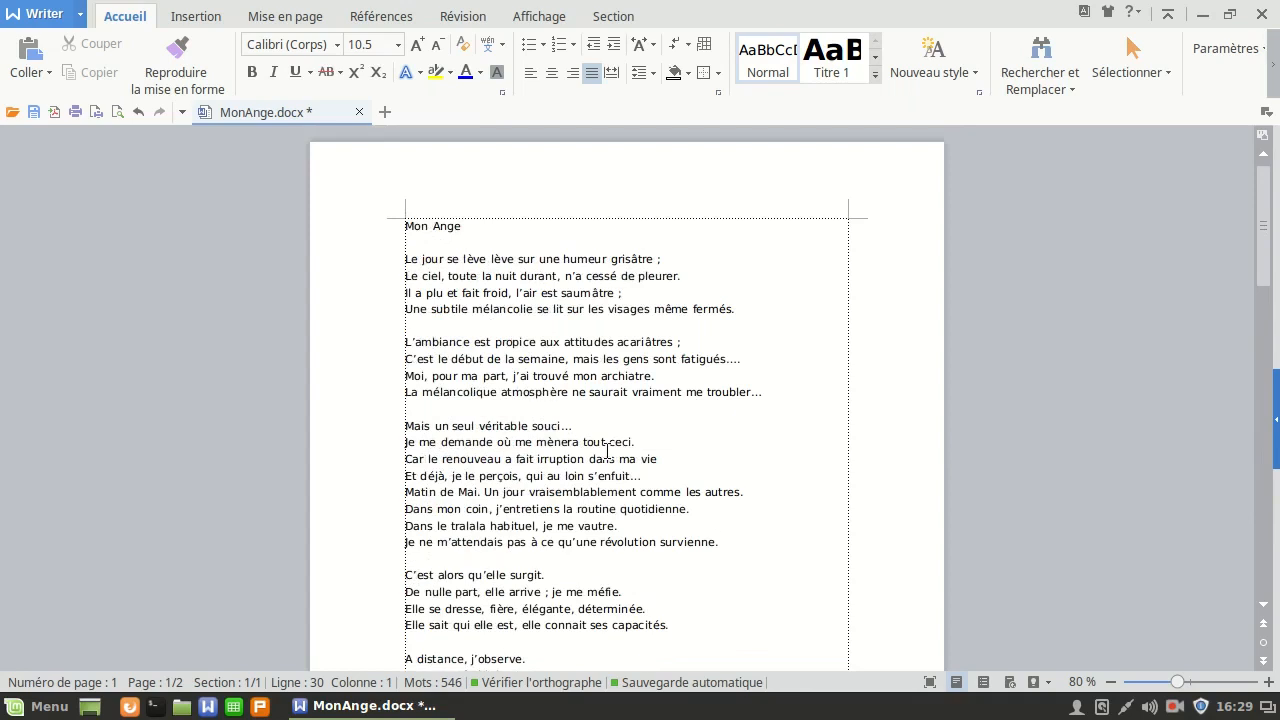
left_click(517, 227)
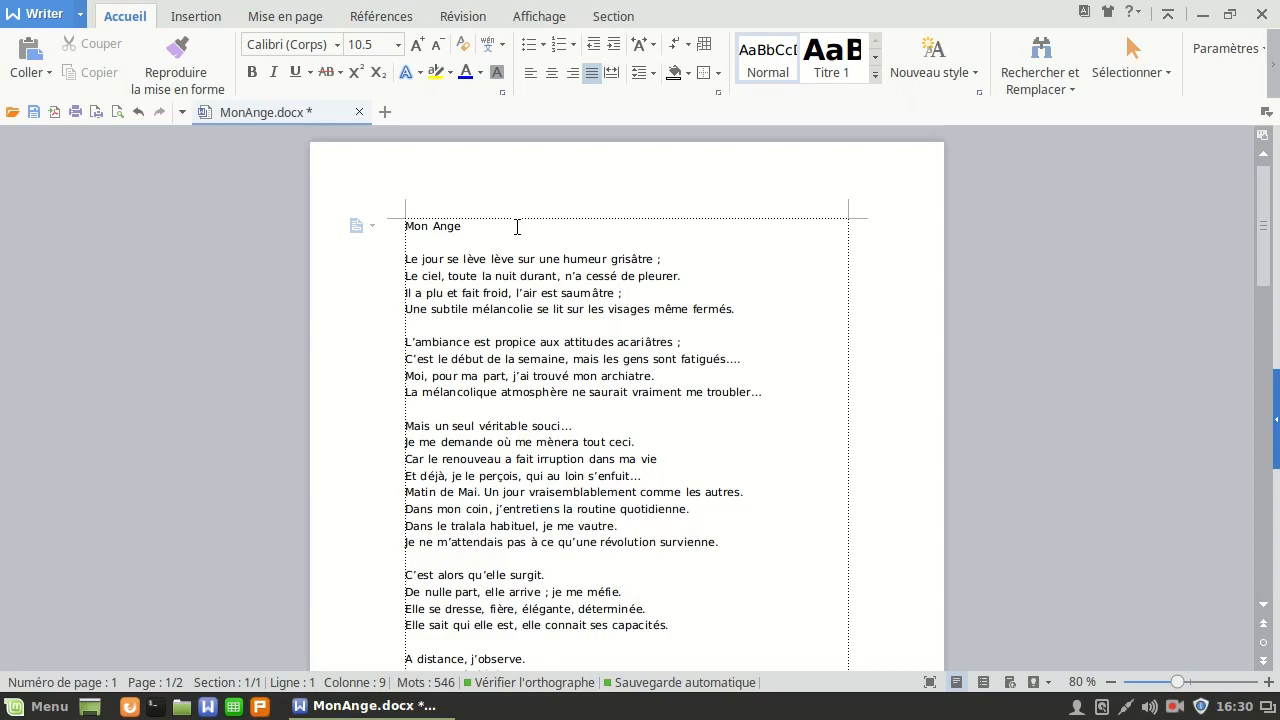
key("Home")
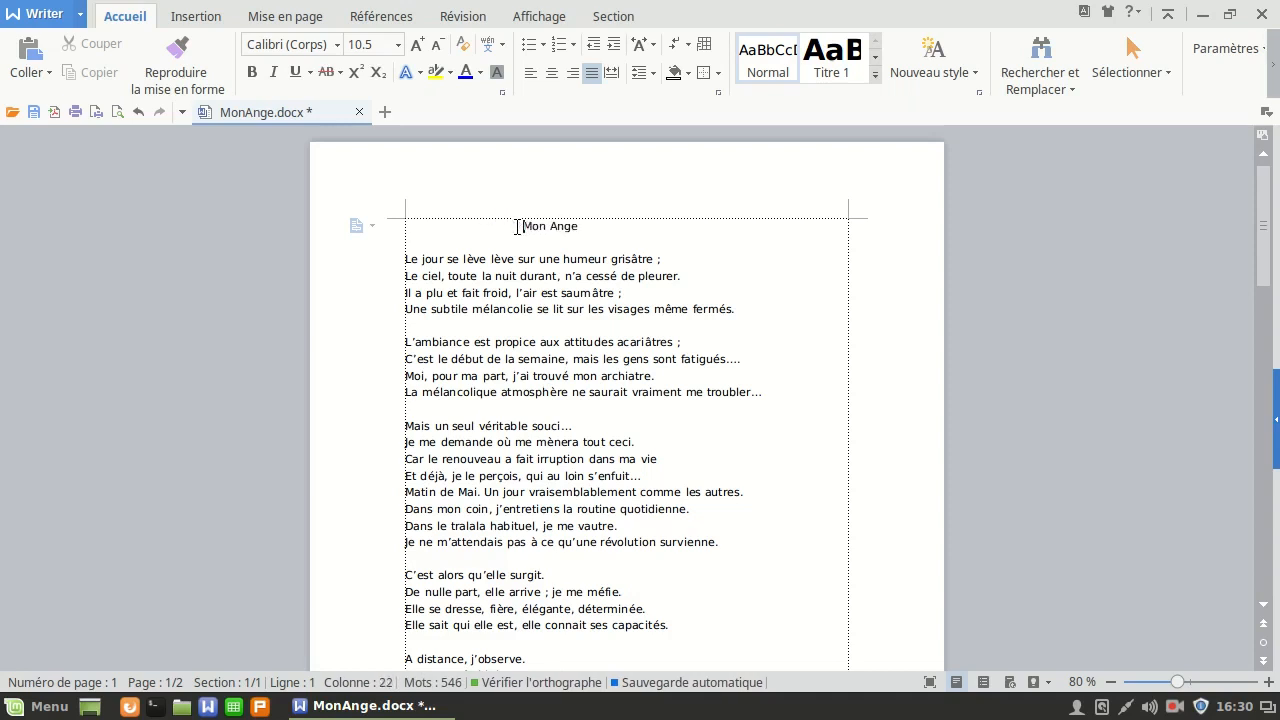
- Delete all the spaces in front of the title "Mon Ange" to bring it back to the margin
key("BackSpace")
key("BackSpace")
key("BackSpace")
key("BackSpace")
key("BackSpace")
key("BackSpace")
key("BackSpace")
key("BackSpace")
key("BackSpace")
key("BackSpace")
key("BackSpace")
key("BackSpace")
key("BackSpace")
key("BackSpace")
key("BackSpace")
key("BackSpace")
key("BackSpace")
key("BackSpace")
key("BackSpace")
key("BackSpace")
key("BackSpace")
key("BackSpace")
key("BackSpace")
key("BackSpace")
key("BackSpace")
key("BackSpace")
key("BackSpace")
key("BackSpace")
key("BackSpace")
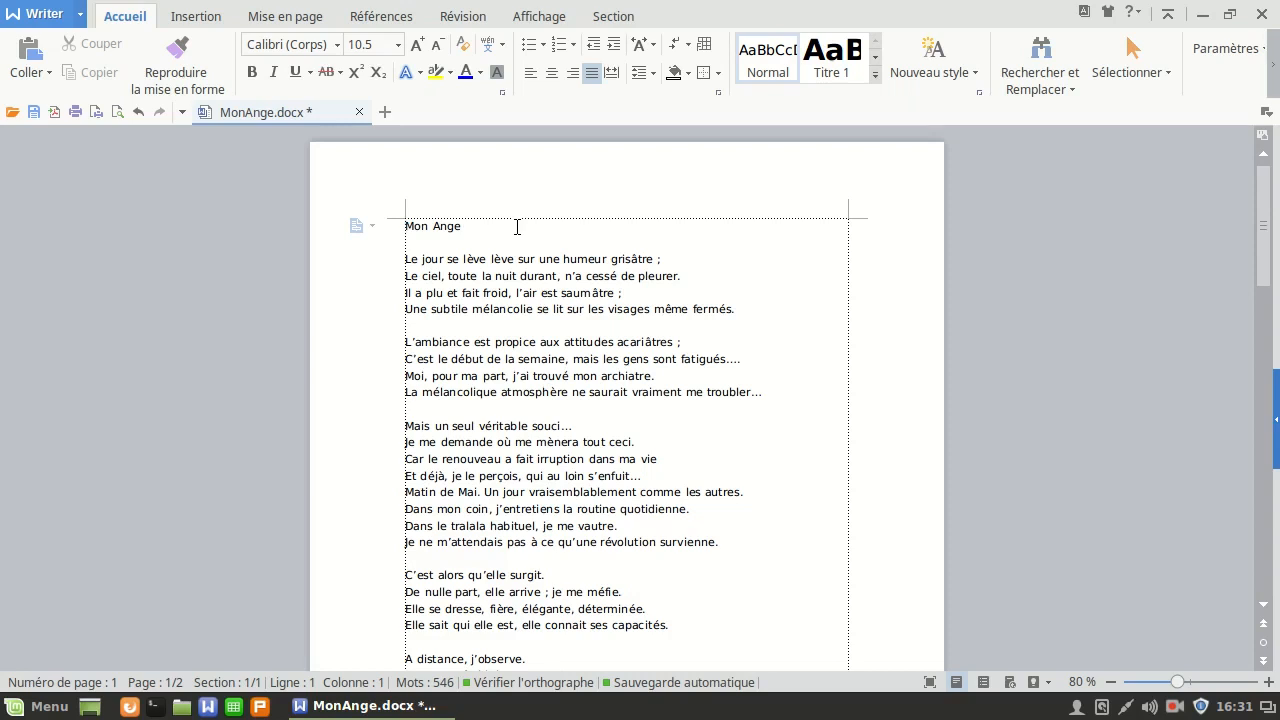
- Review the pasted poem across both pages, from the title to the closing lines and back
scroll(517, 227, "down", 5)
scroll(517, 227, "down", 12)
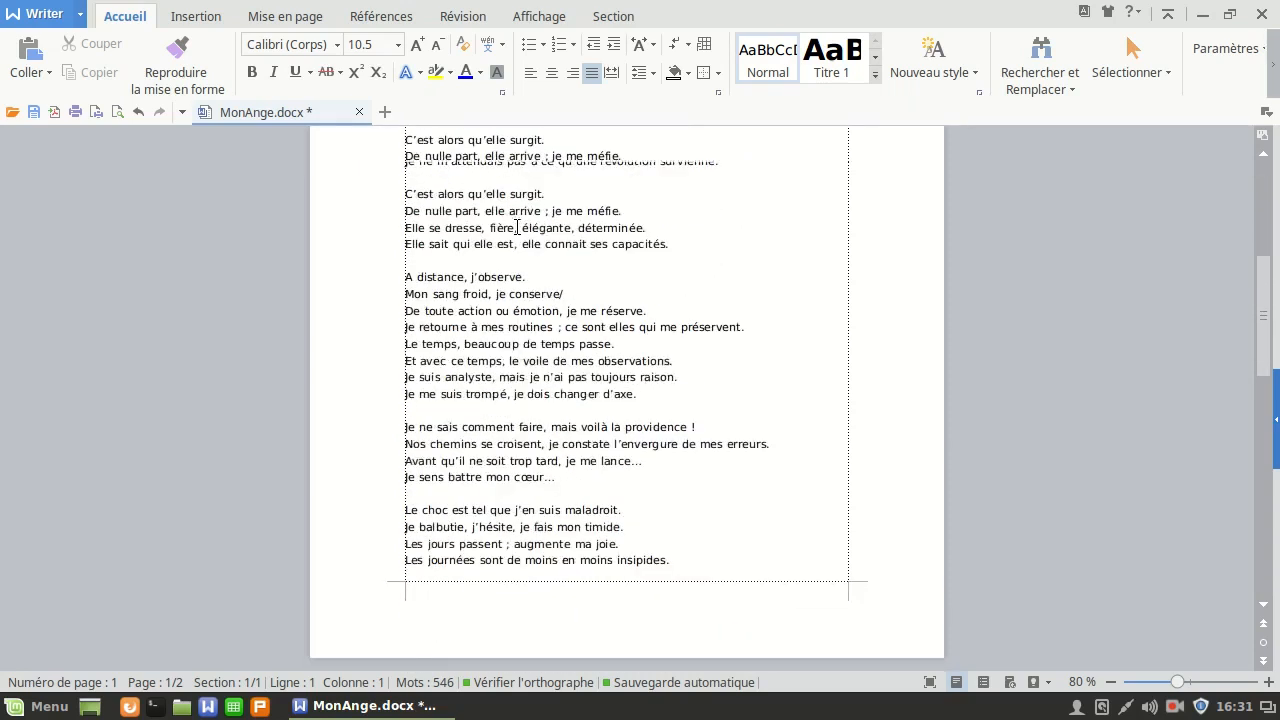
scroll(517, 227, "down", 7)
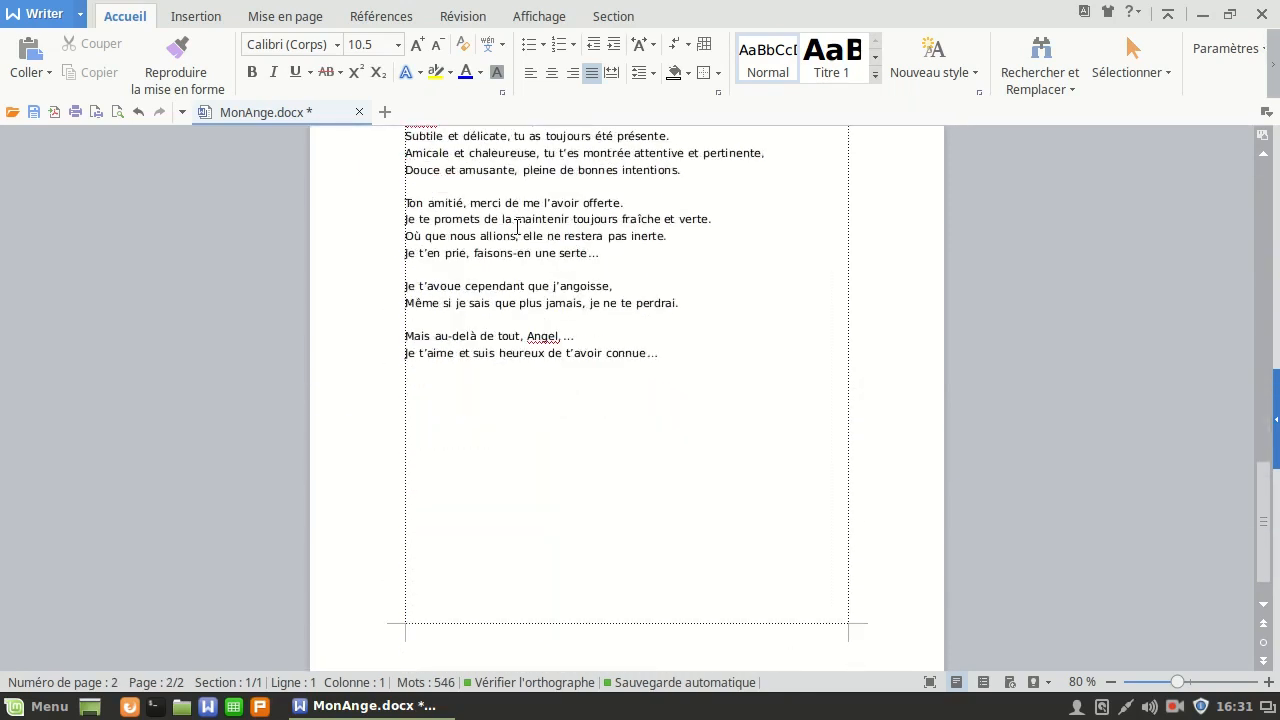
scroll(517, 227, "up", 6)
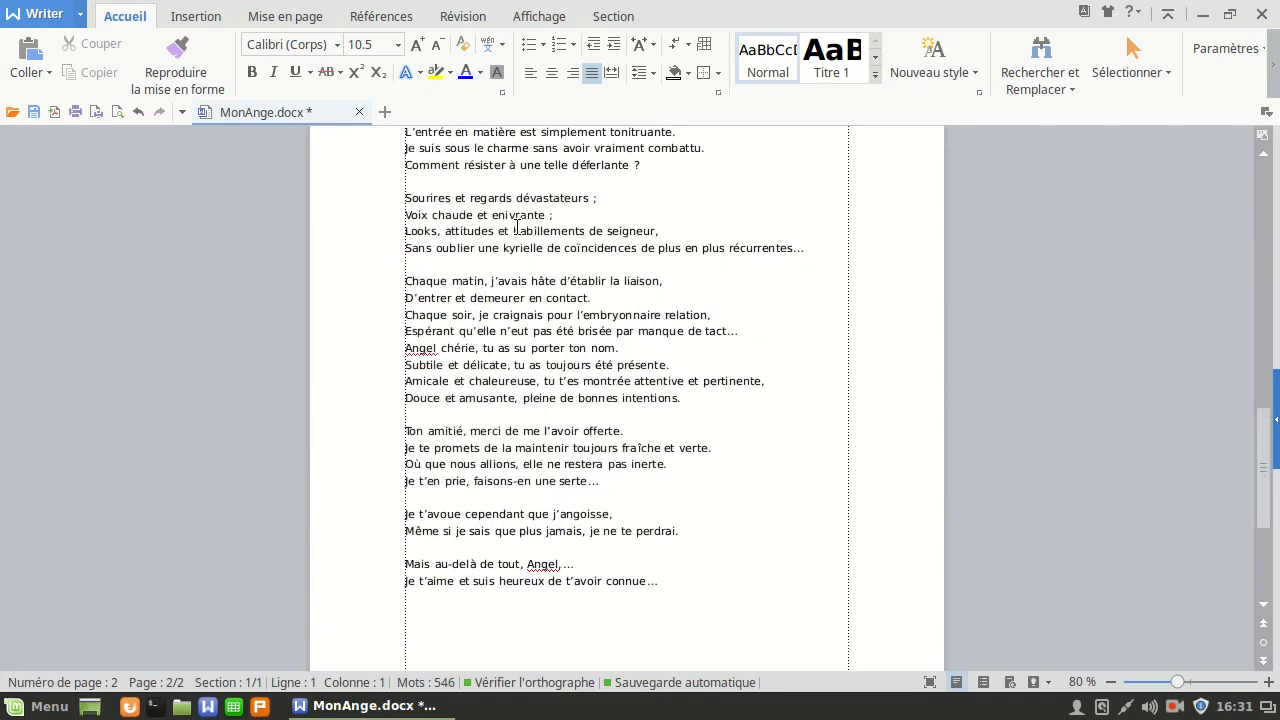
scroll(517, 227, "up", 6)
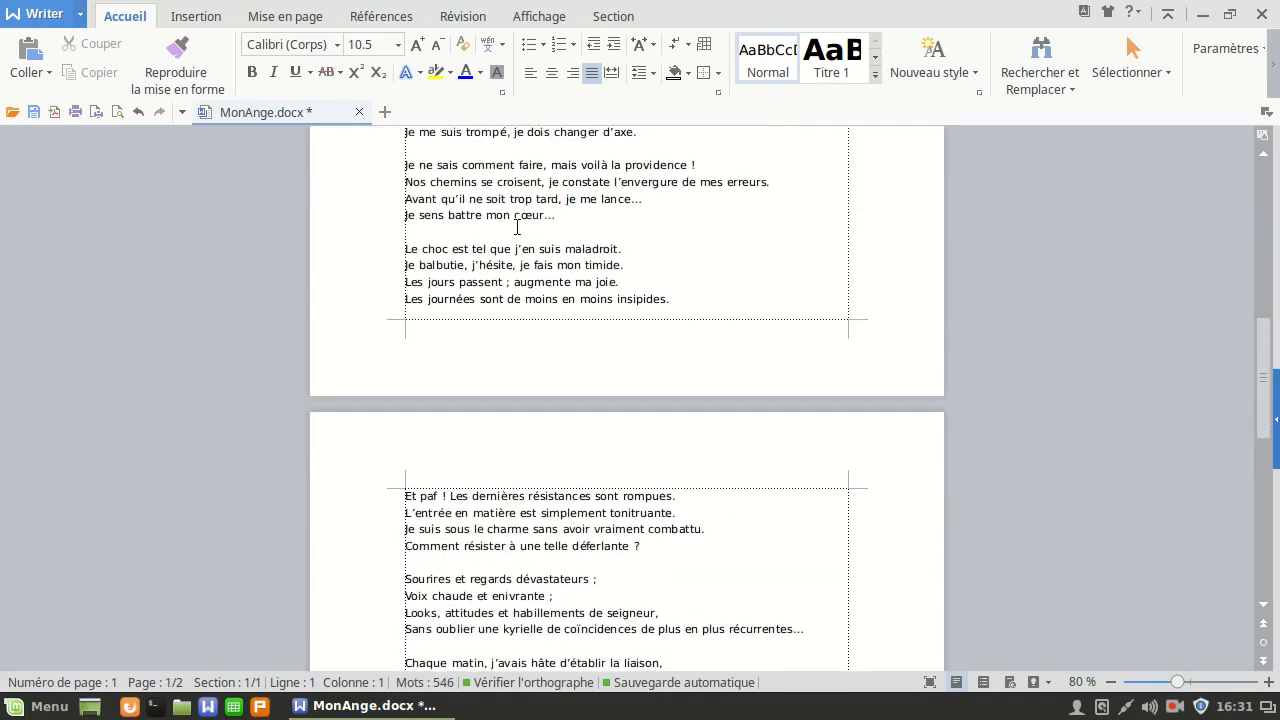
scroll(517, 227, "up", 5)
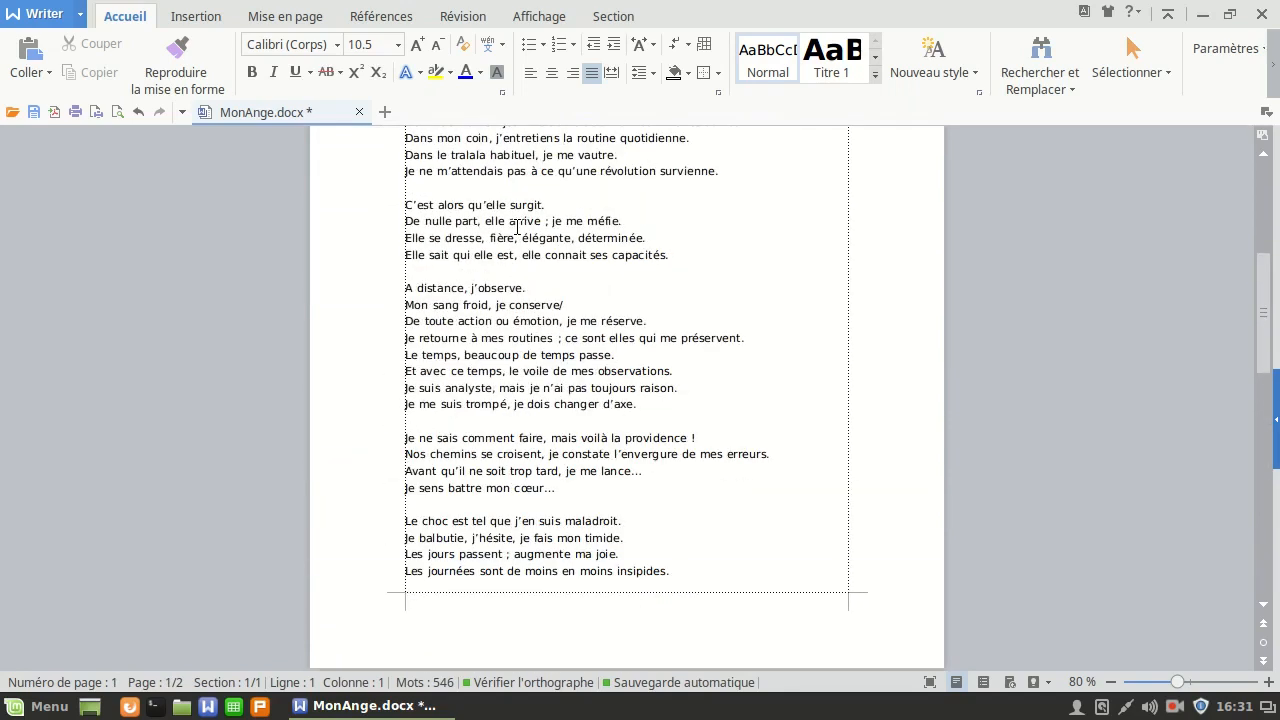
scroll(517, 227, "up", 7)
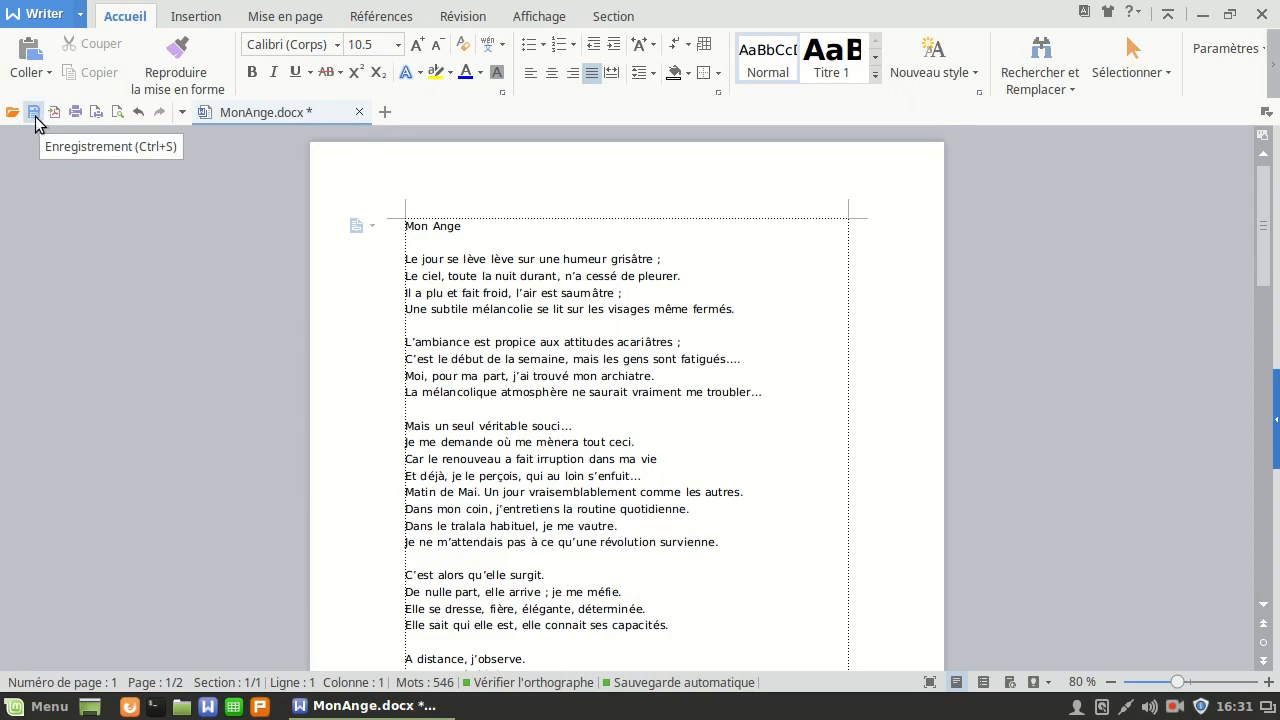
- Save the changes to the existing document MonAnge.docx
left_click(82, 17)
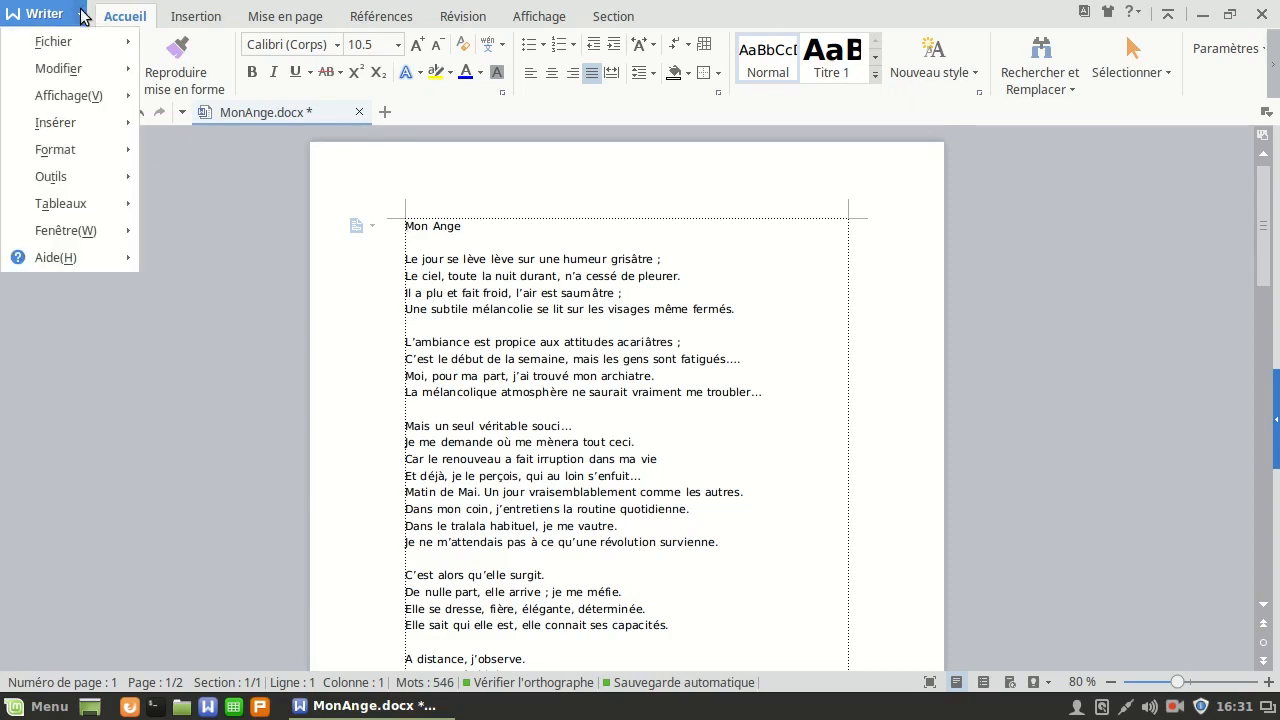
mouse_move(72, 50)
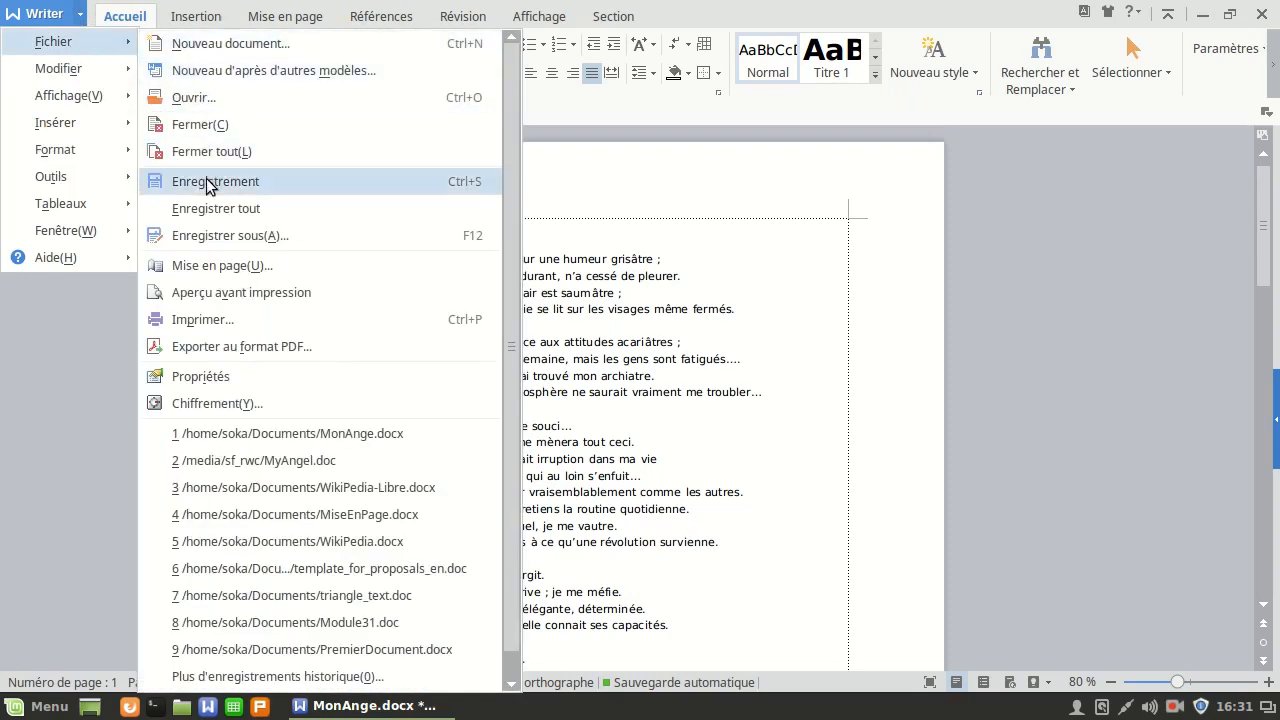
left_click(630, 261)
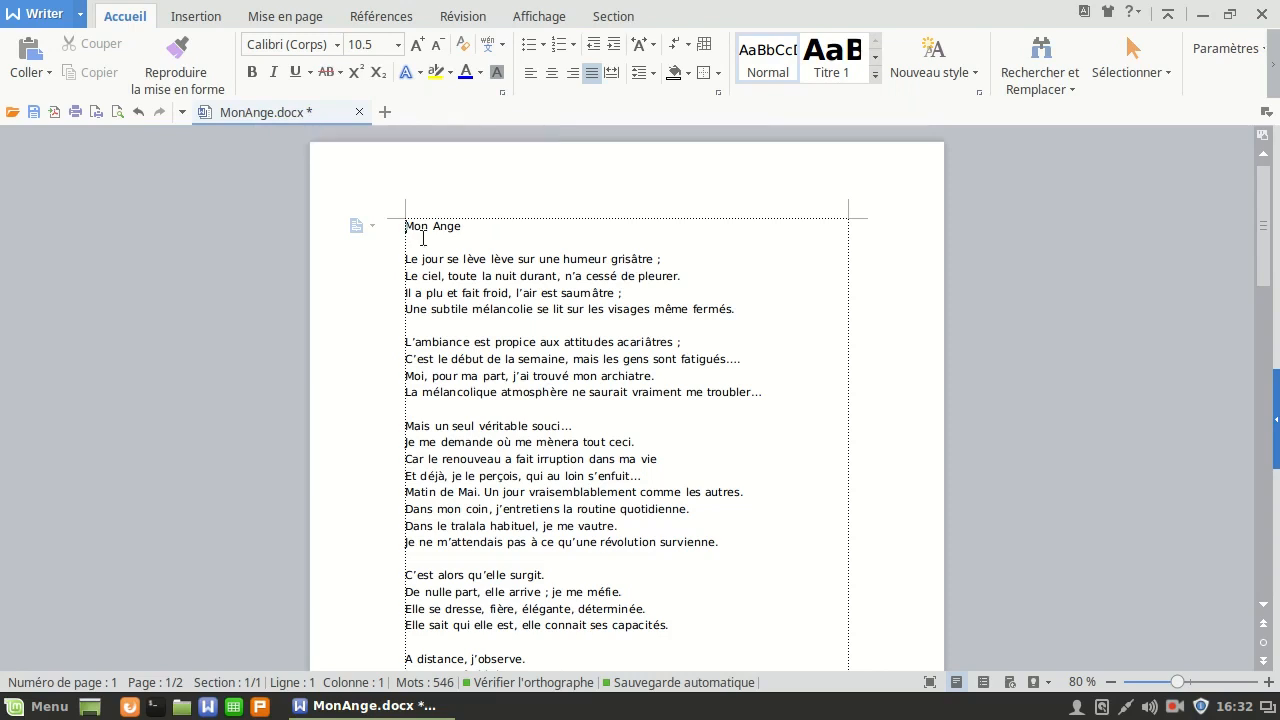
key("ctrl+s")
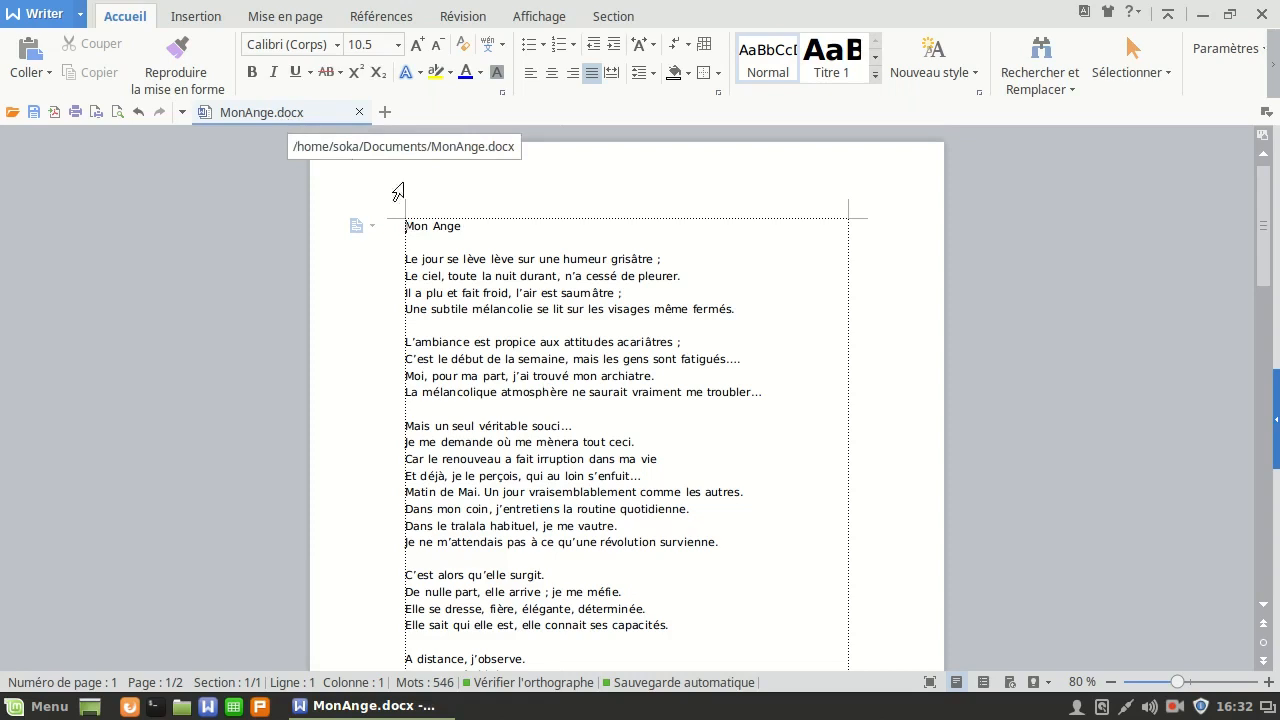
- Add a space and "1" at the end of the title "Mon Ange"
left_click(491, 223)
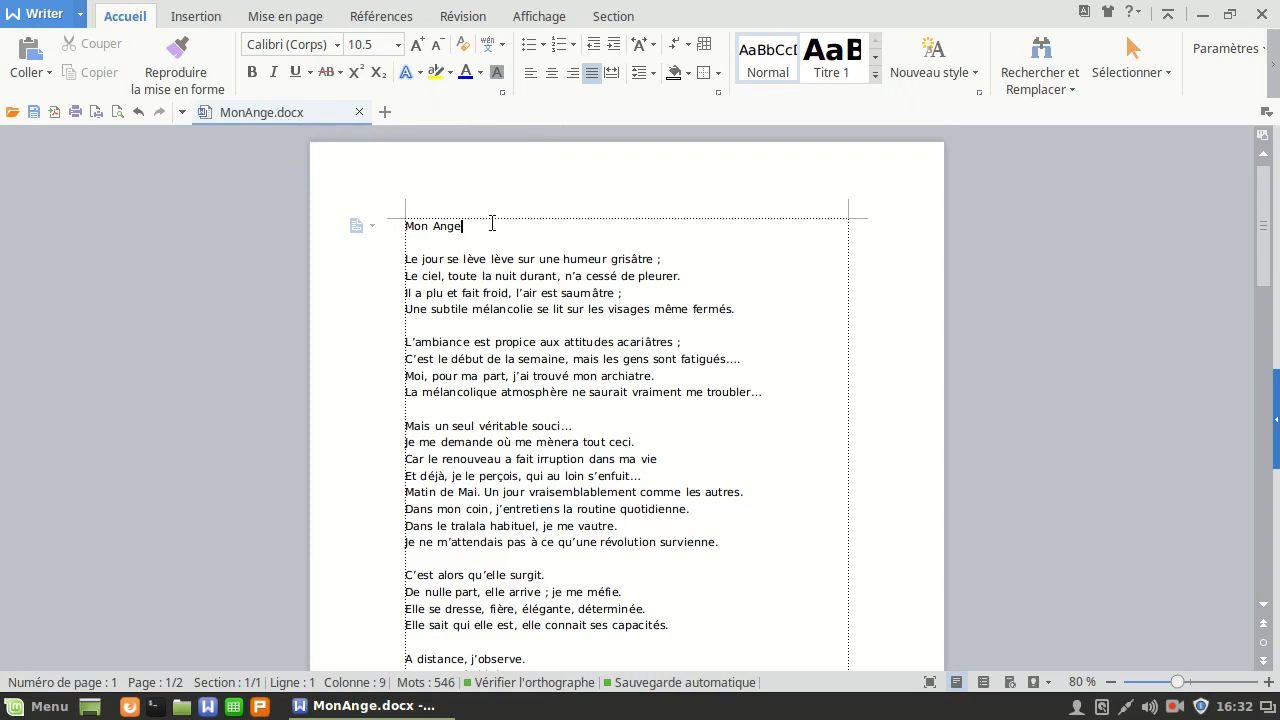
type("101")
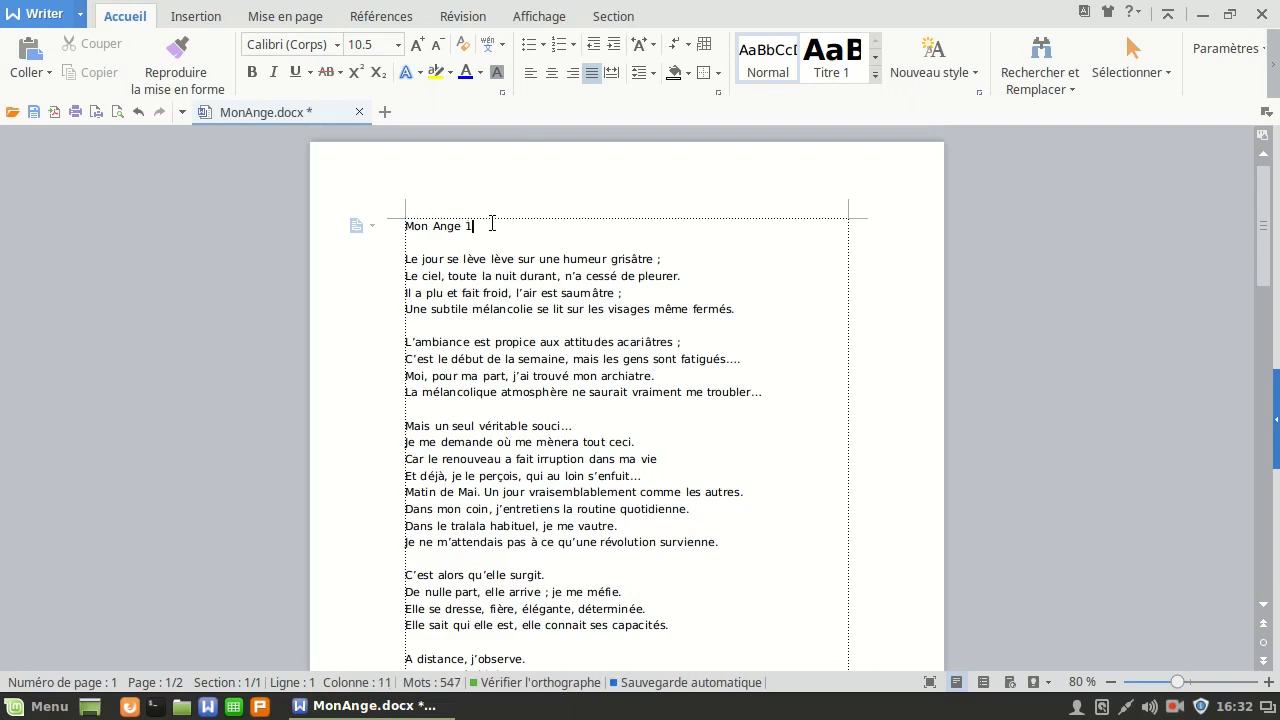